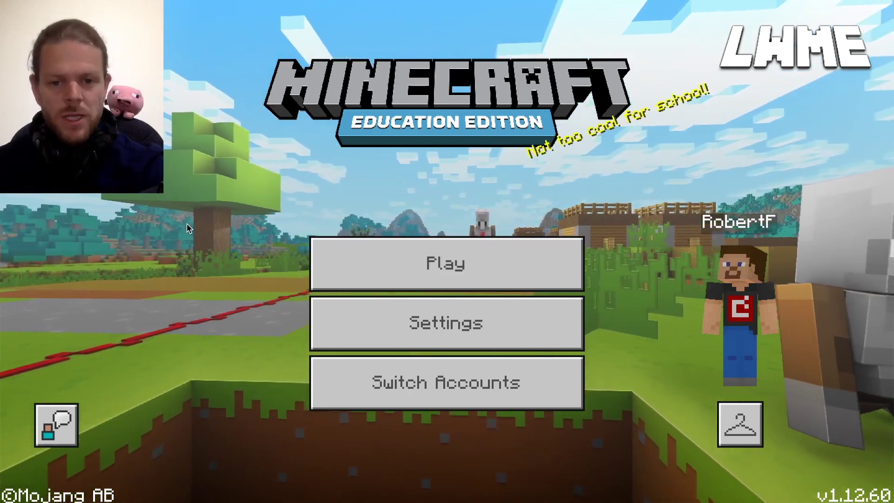
From Play, choose View My Worlds to list the saved worlds, including My Maze.
click(429, 270)
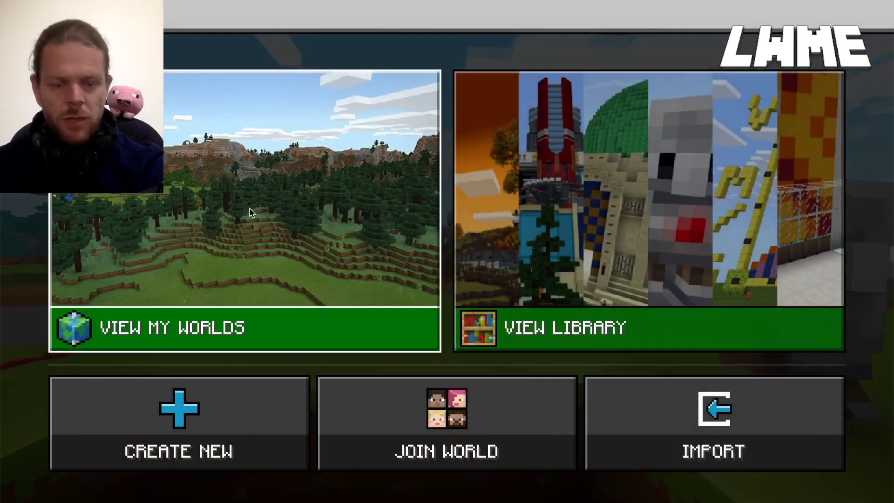
click(206, 202)
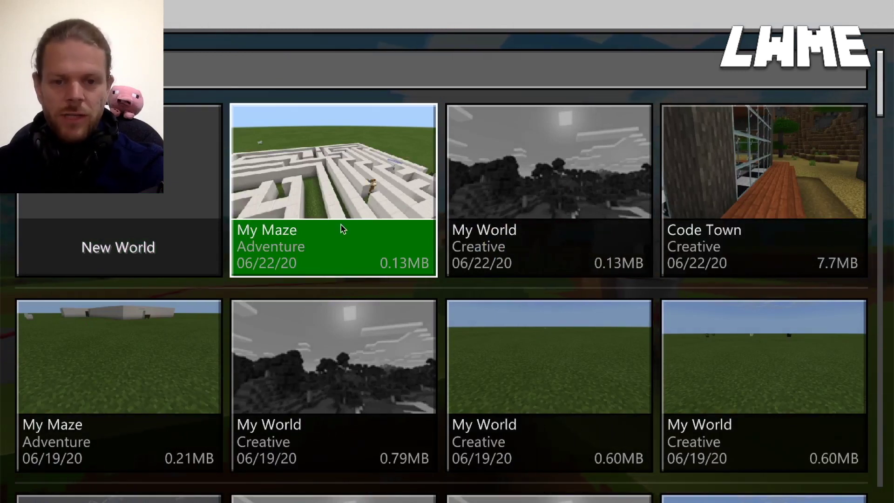
Open My Maze's SETTINGS and scroll through its Game Settings page.
click(311, 183)
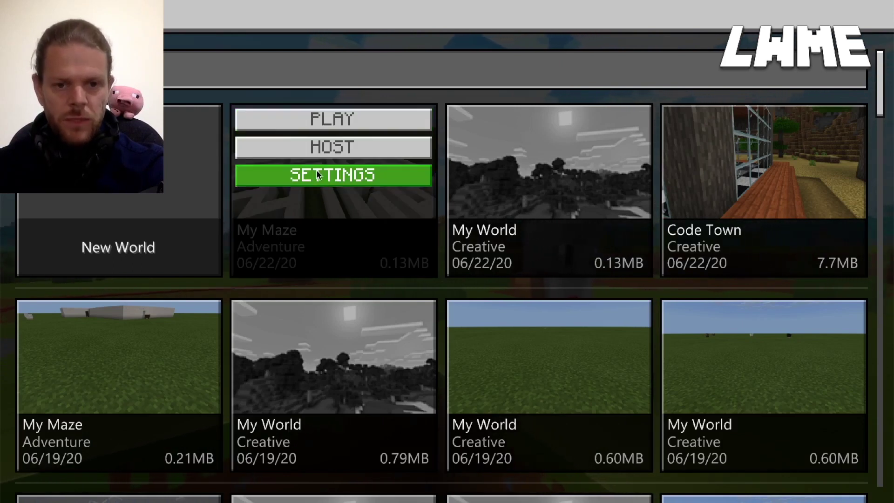
click(341, 179)
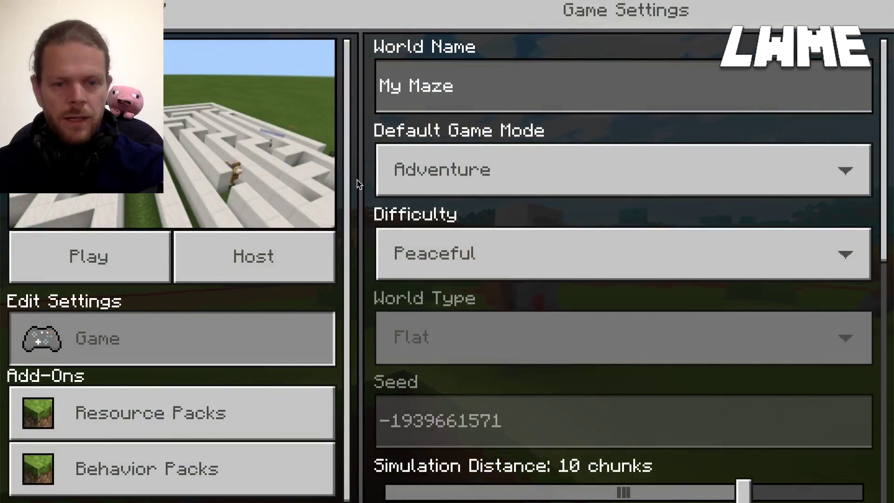
scroll(549, 313, down, 10)
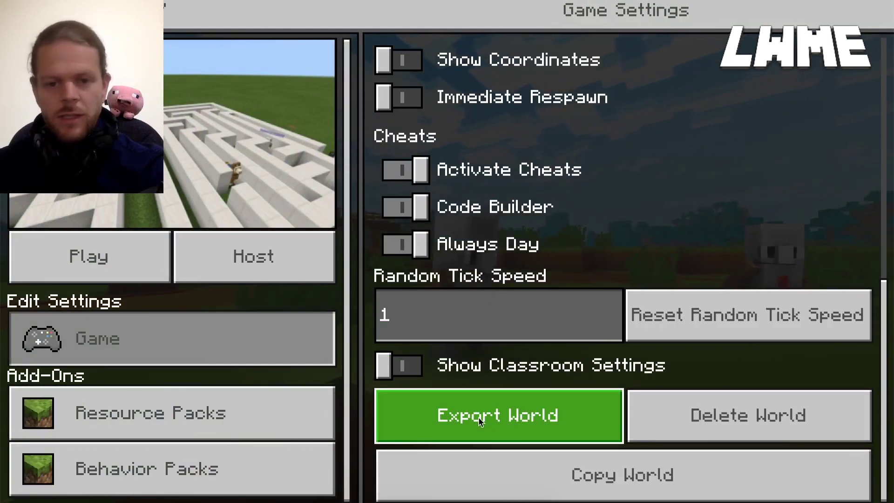
scroll(593, 329, up, 10)
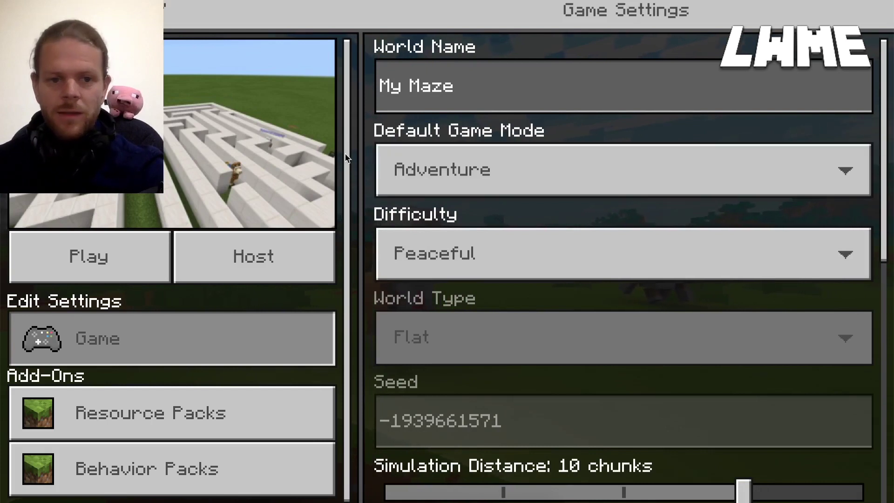
Set My Maze's default game mode to Creative, keeping difficulty at Peaceful.
click(611, 172)
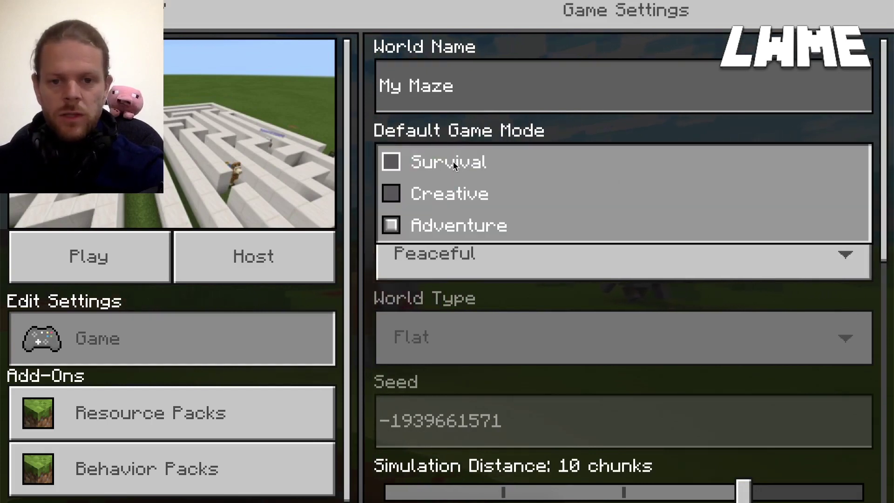
click(435, 193)
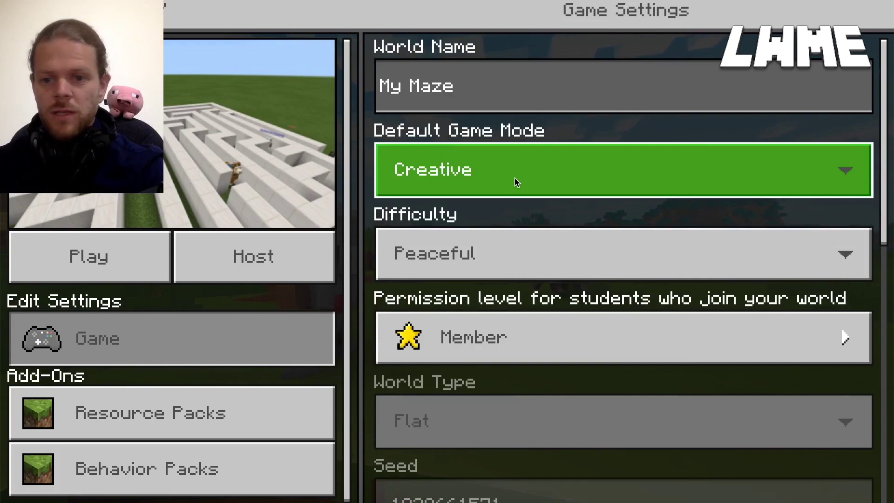
click(516, 259)
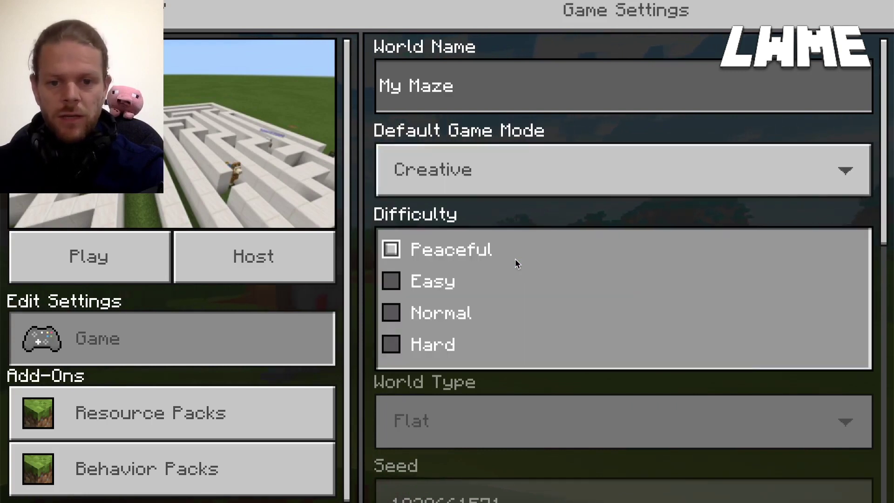
click(479, 256)
Give joining students the Operator permission level.
click(500, 334)
scroll(496, 344, down, 3)
click(488, 424)
scroll(512, 381, down, 8)
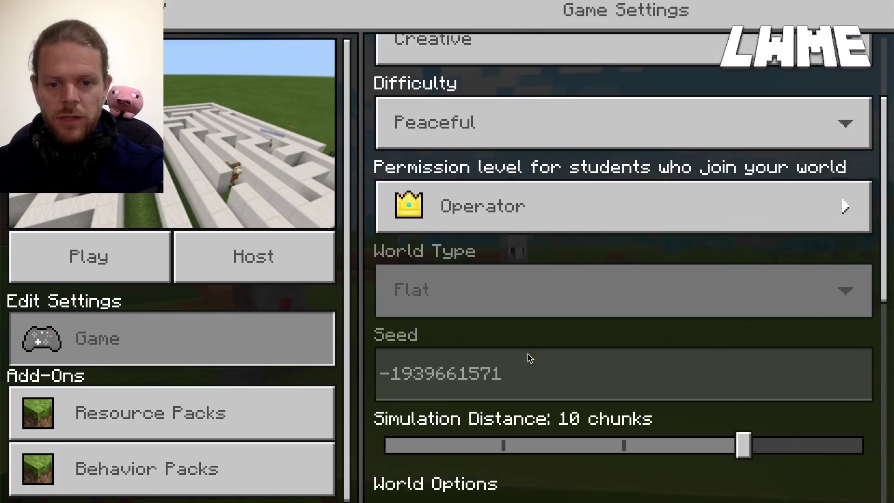
scroll(529, 358, down, 2)
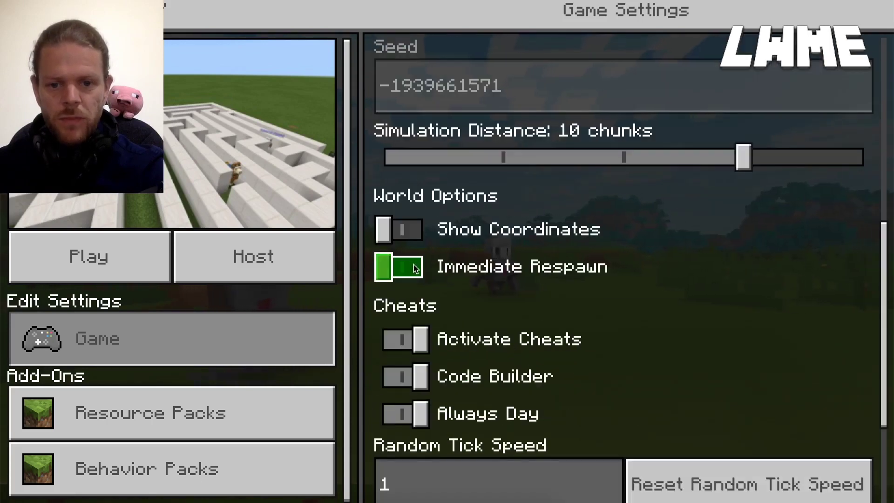
scroll(421, 279, down, 3)
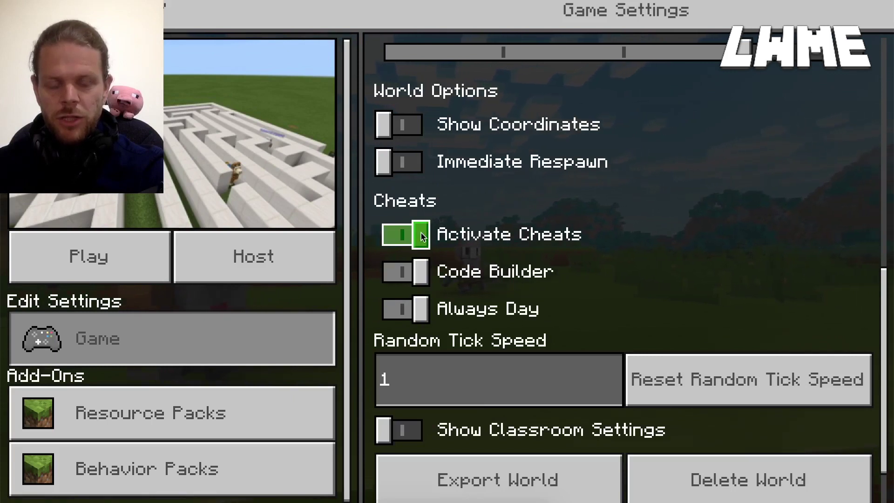
scroll(421, 235, down, 1)
scroll(463, 272, up, 9)
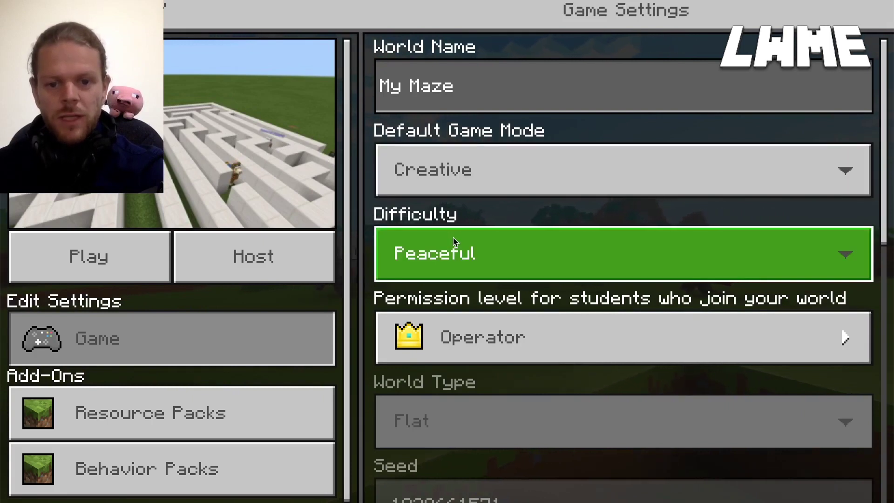
Switch the default game mode from Creative to Adventure, with difficulty still Peaceful.
click(515, 164)
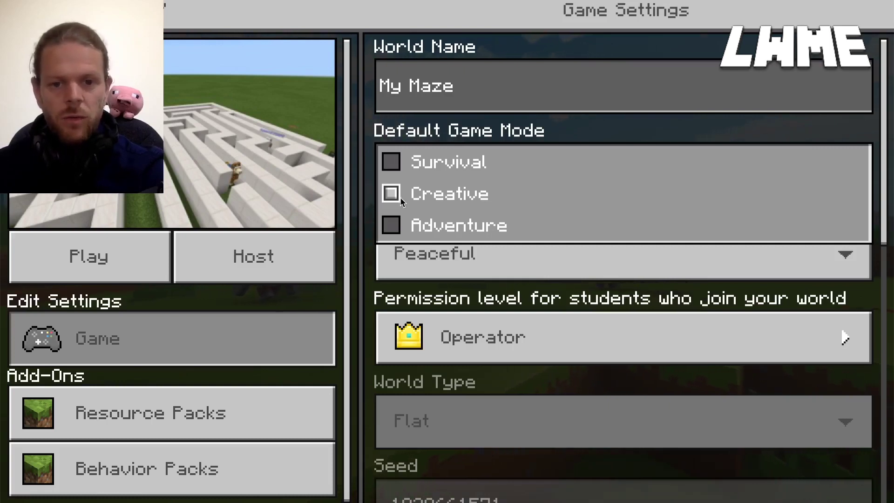
click(392, 225)
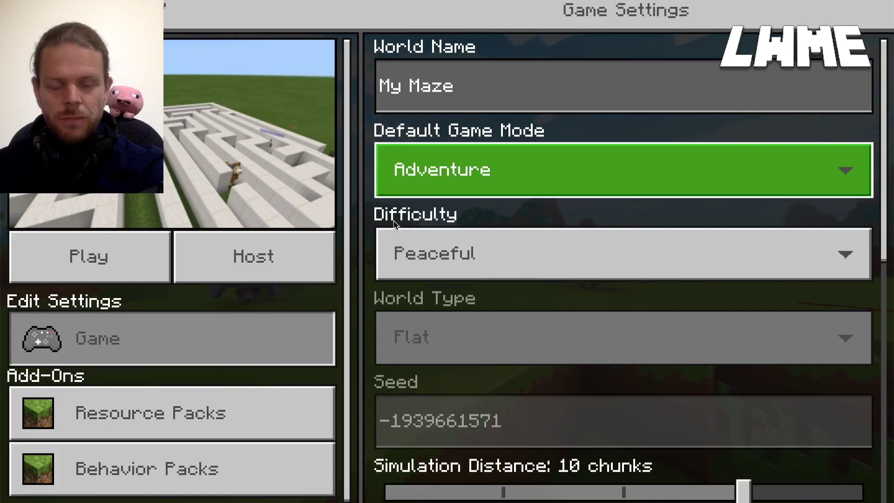
click(493, 249)
click(471, 252)
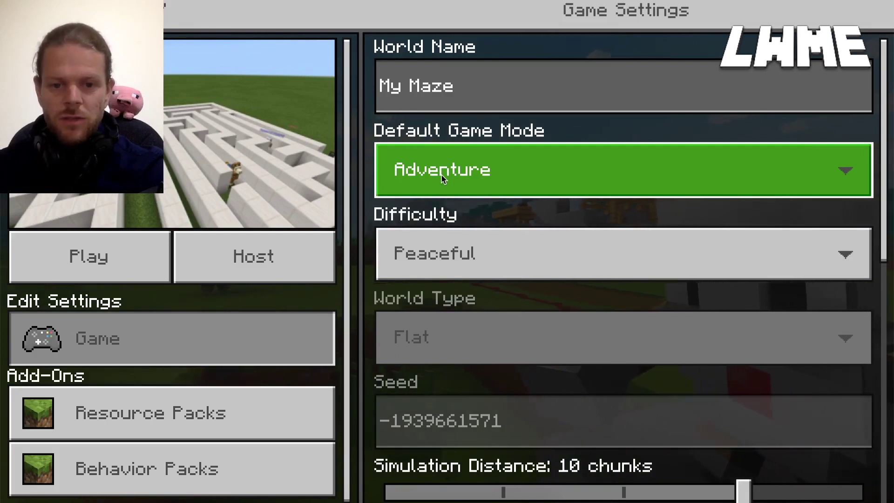
scroll(489, 177, down, 2)
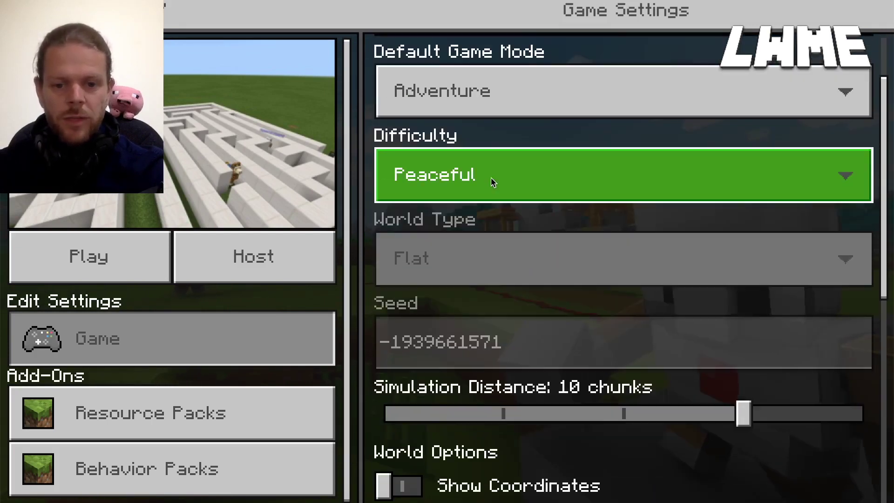
scroll(512, 158, down, 1)
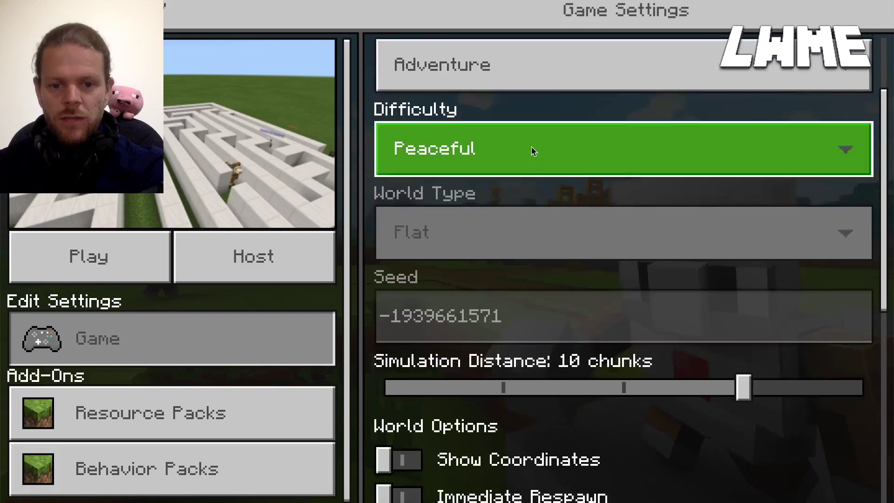
scroll(531, 152, down, 4)
click(390, 278)
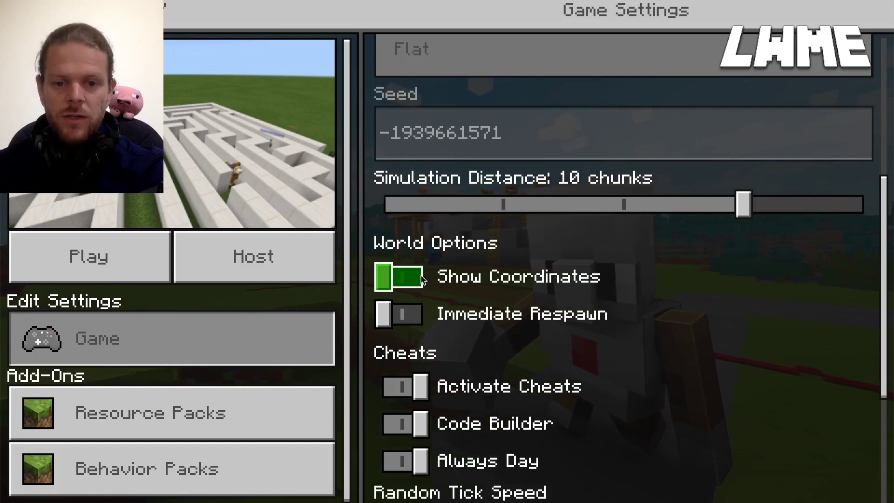
click(647, 284)
scroll(647, 285, down, 2)
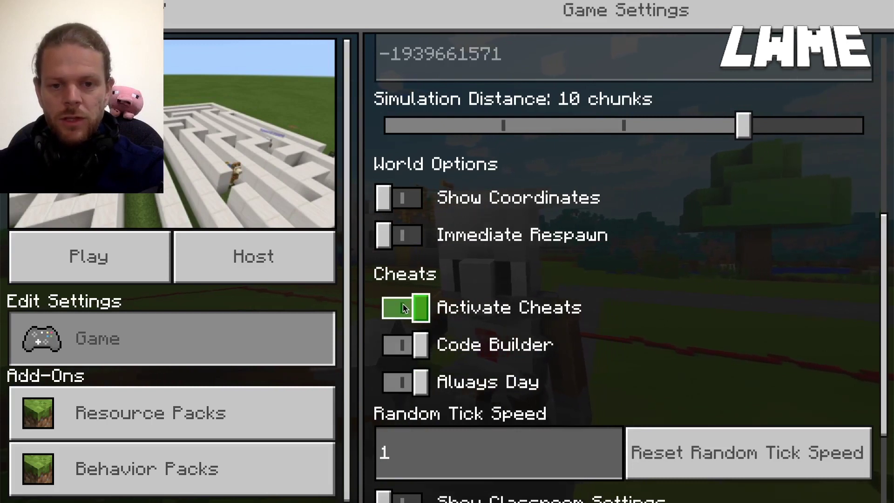
scroll(526, 321, down, 3)
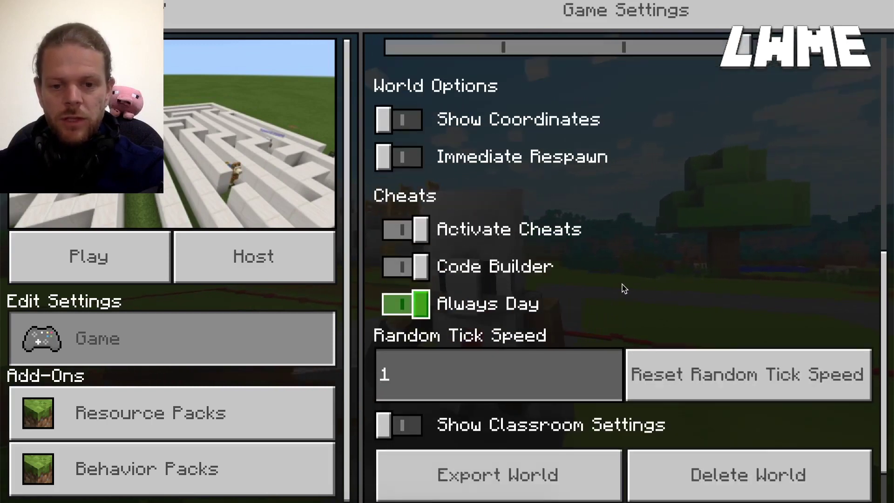
scroll(625, 231, down, 2)
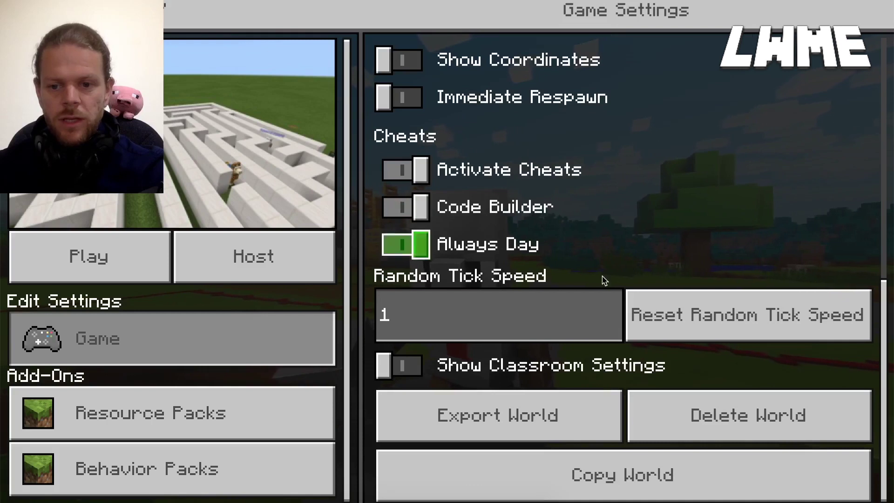
click(530, 418)
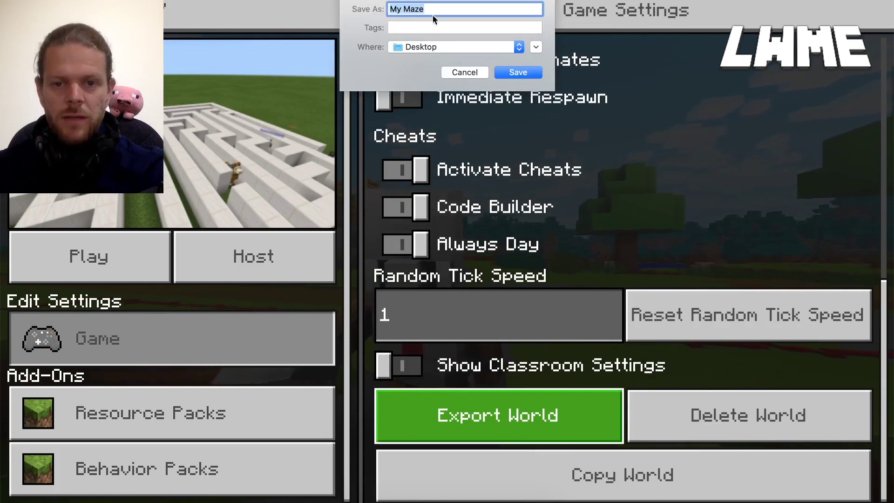
Save the My Maze export to the Desktop and switch on Activate Cheats.
click(518, 72)
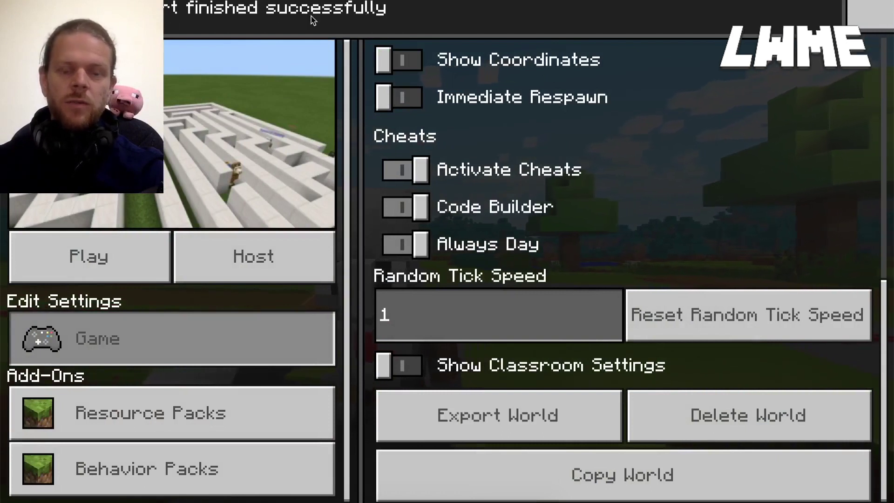
click(405, 170)
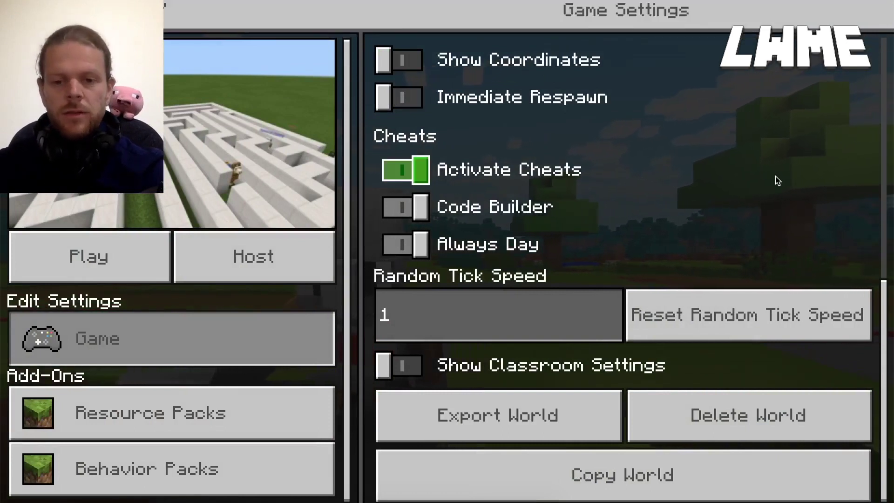
scroll(694, 227, up, 5)
scroll(690, 227, up, 2)
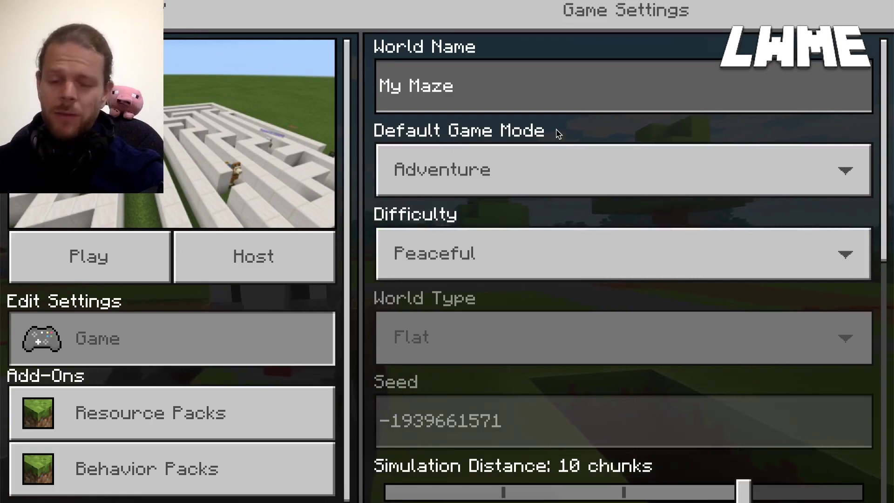
Exit Game Settings with Escape and browse the world list, ending with My Maze selected.
key(Escape)
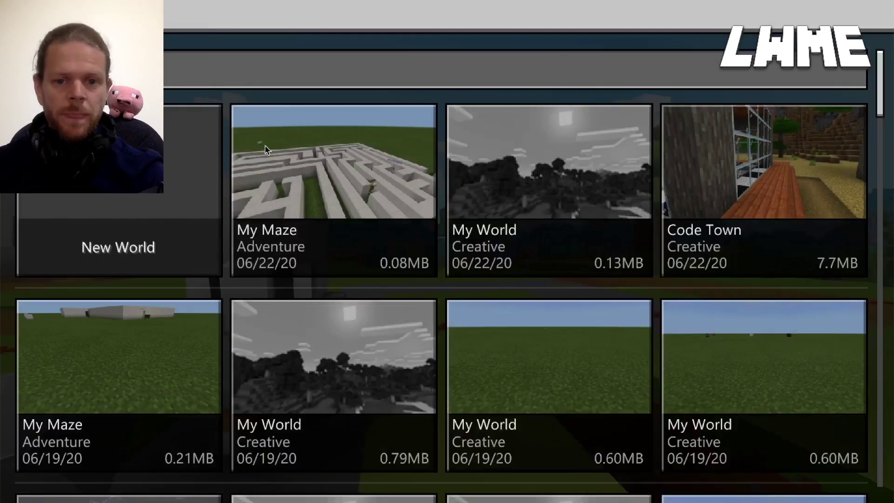
scroll(502, 292, down, 5)
scroll(501, 289, down, 3)
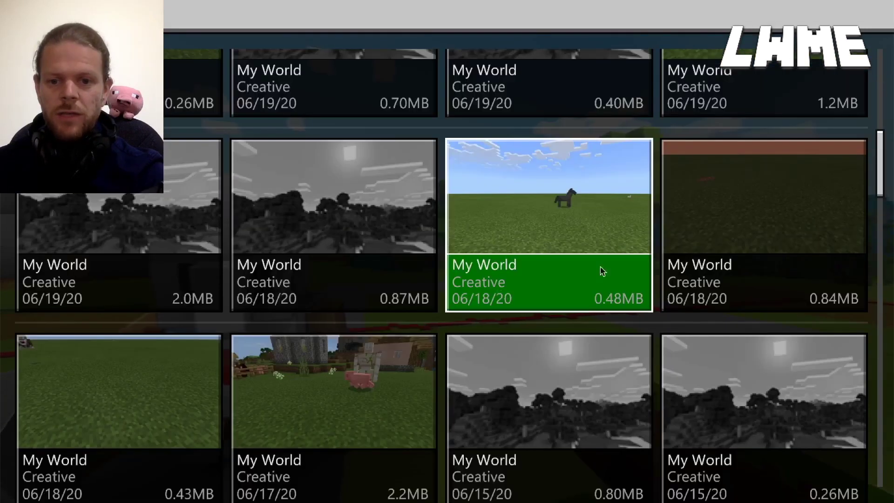
drag(880, 140, 838, 61)
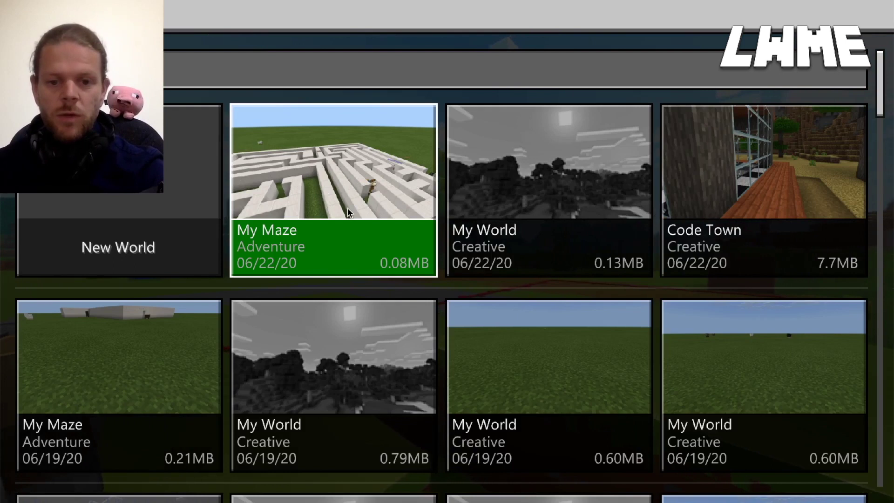
key(Left)
key(Right)
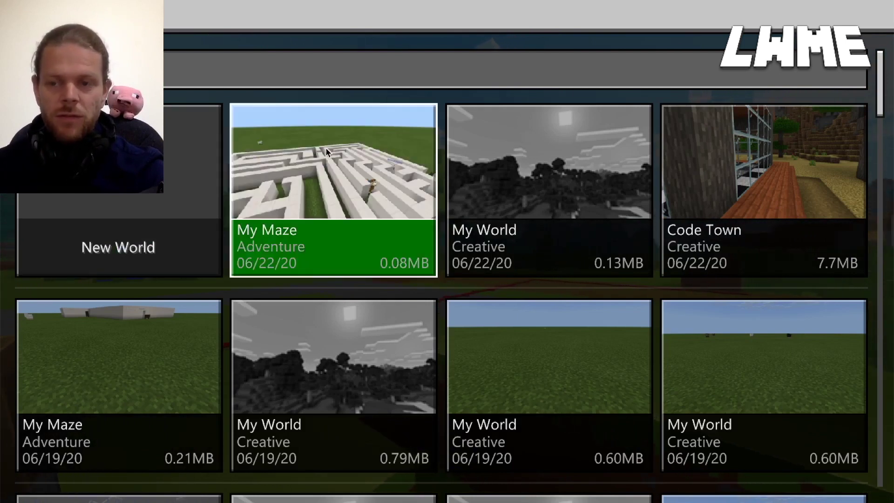